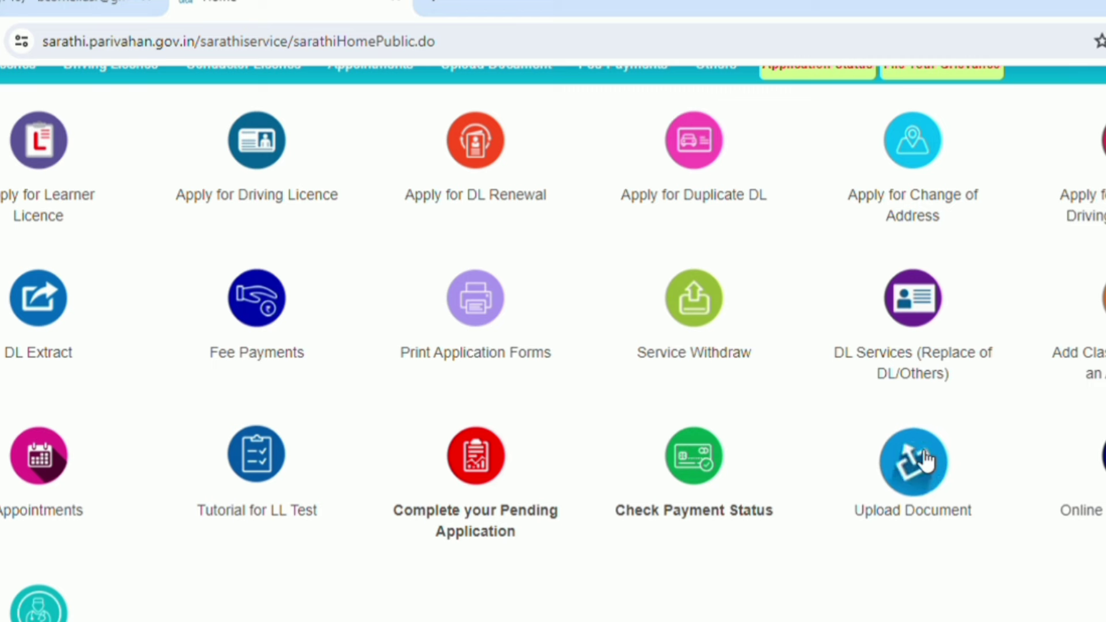
- Retrieve the DL BACKLOG ENTRY(LMV) application using its application number, date of birth and OTP
click(924, 460)
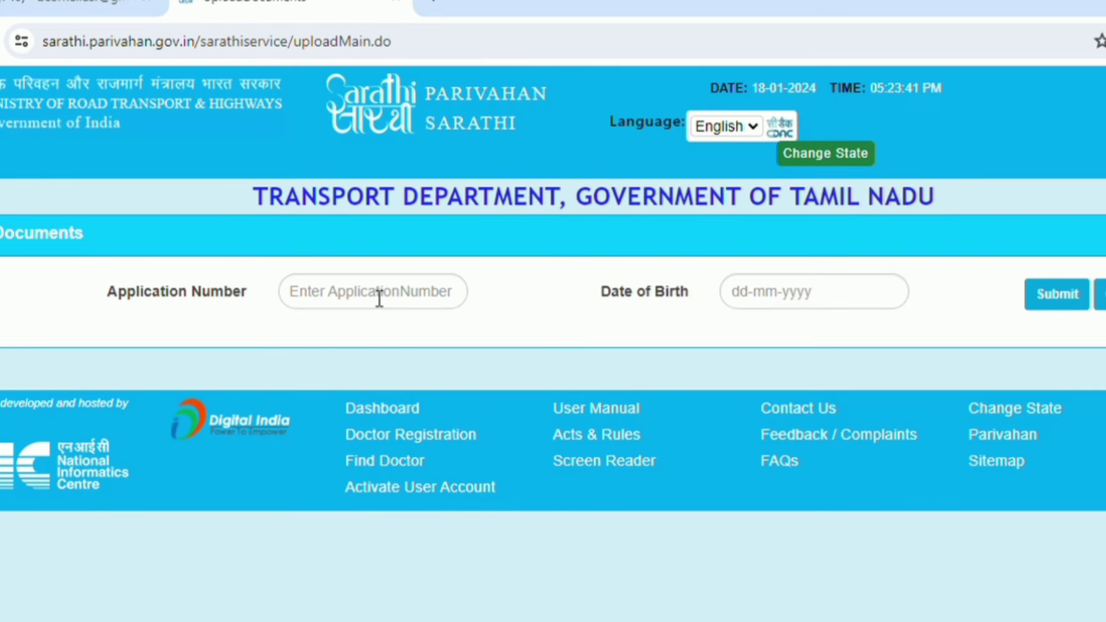
click(377, 294)
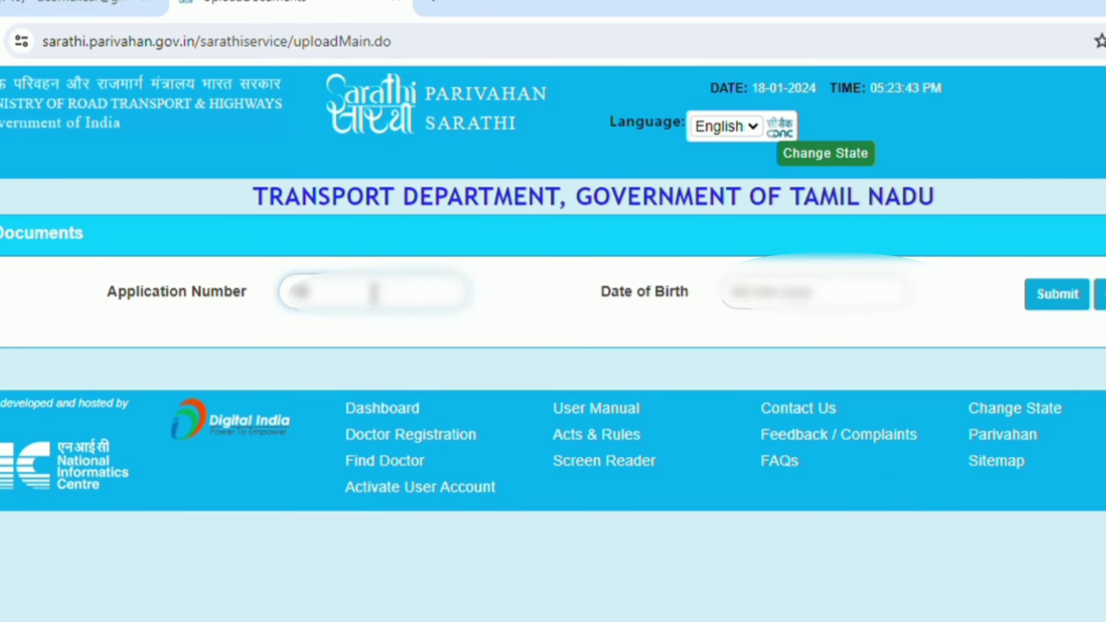
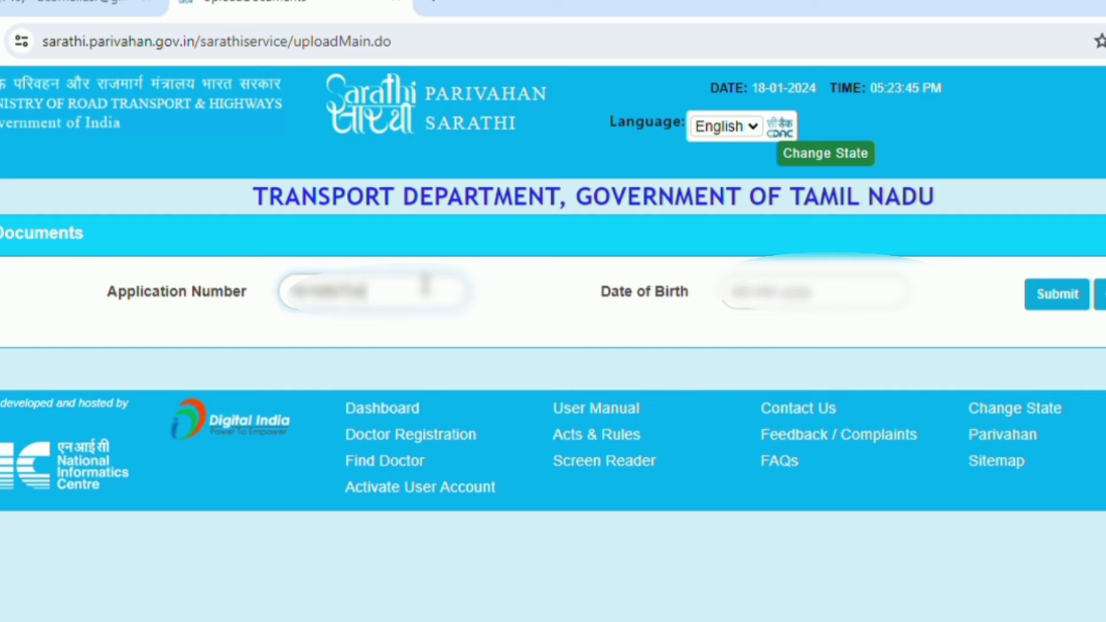
click(814, 303)
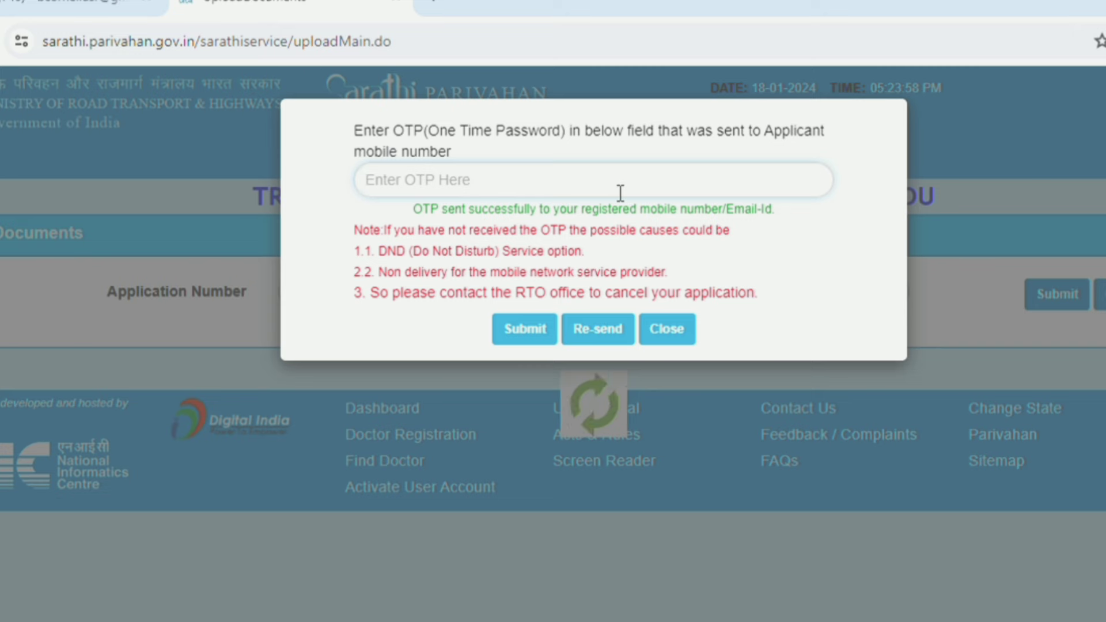
text(••••••)
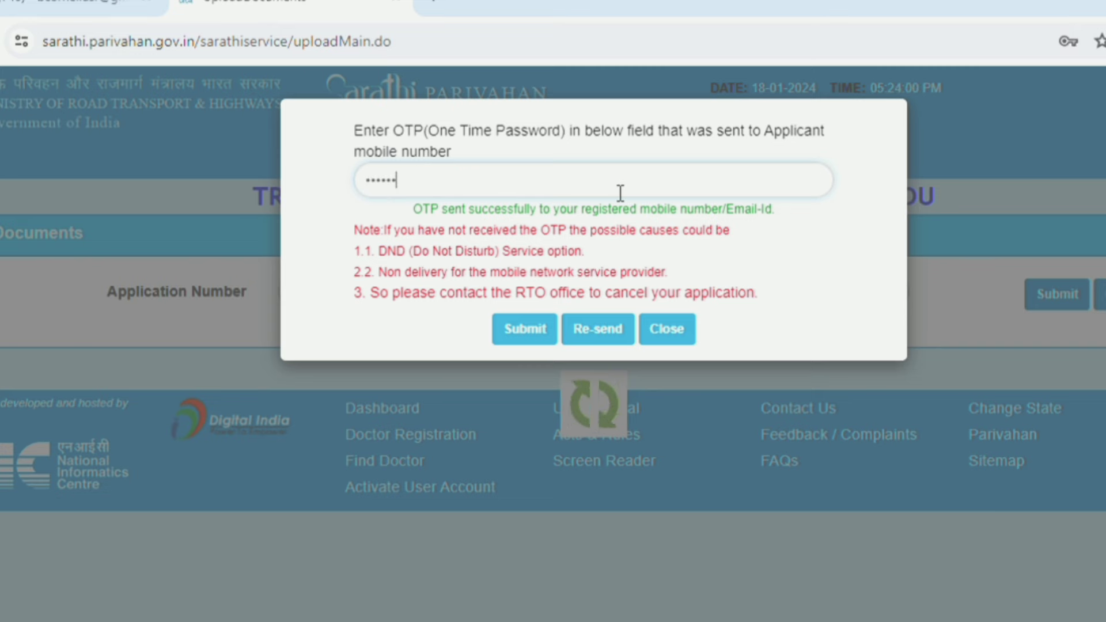
click(530, 332)
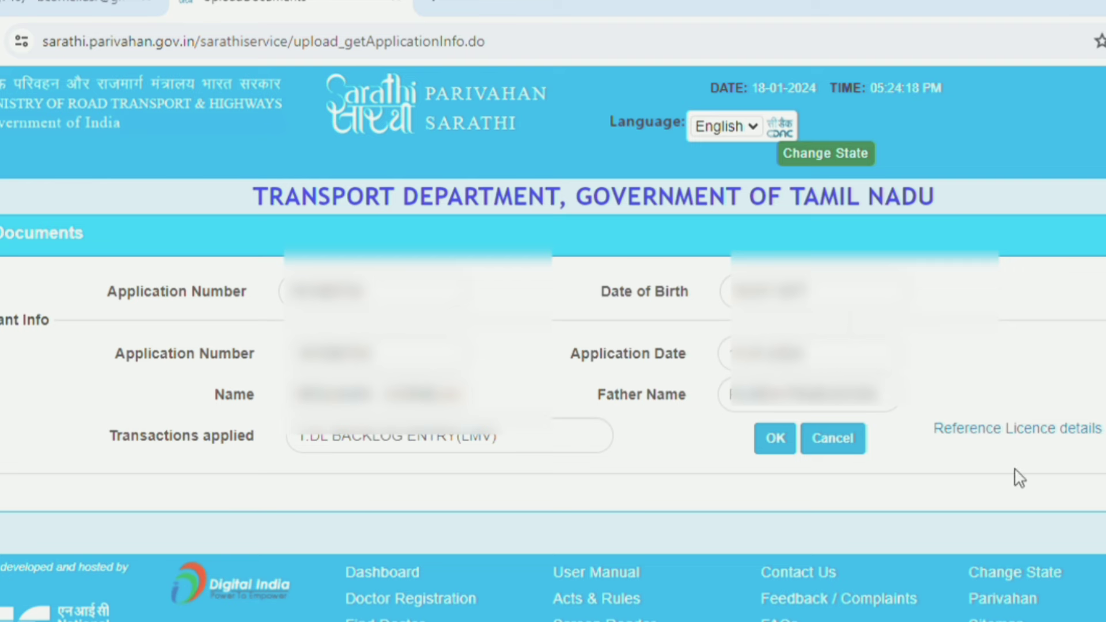
- Acknowledge the reference licence details notice to reach the Required Documents section
click(1065, 436)
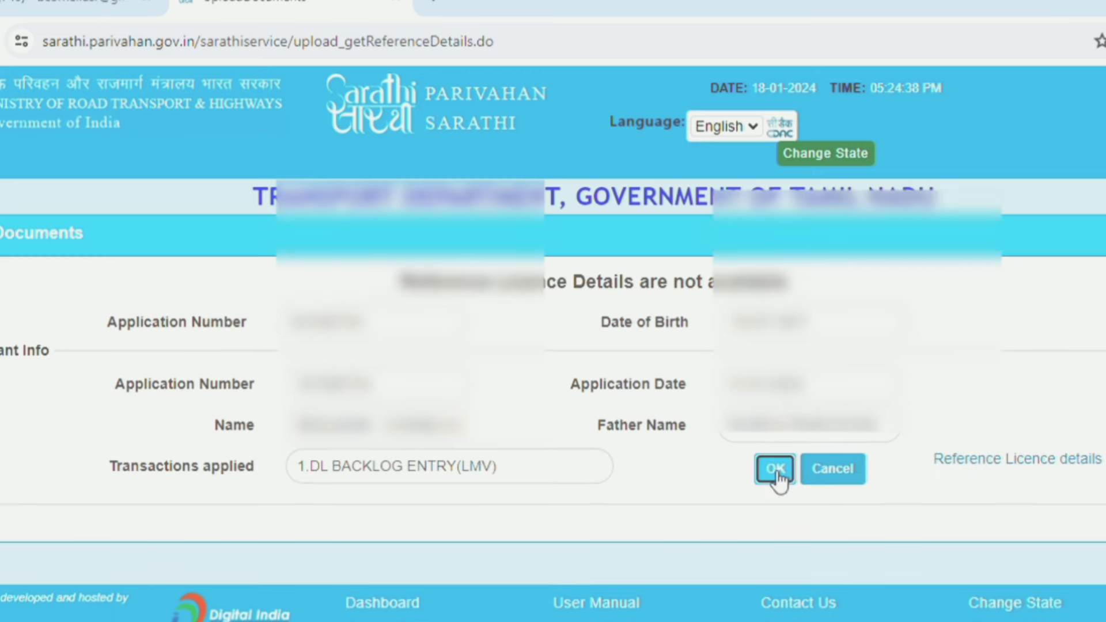
click(776, 470)
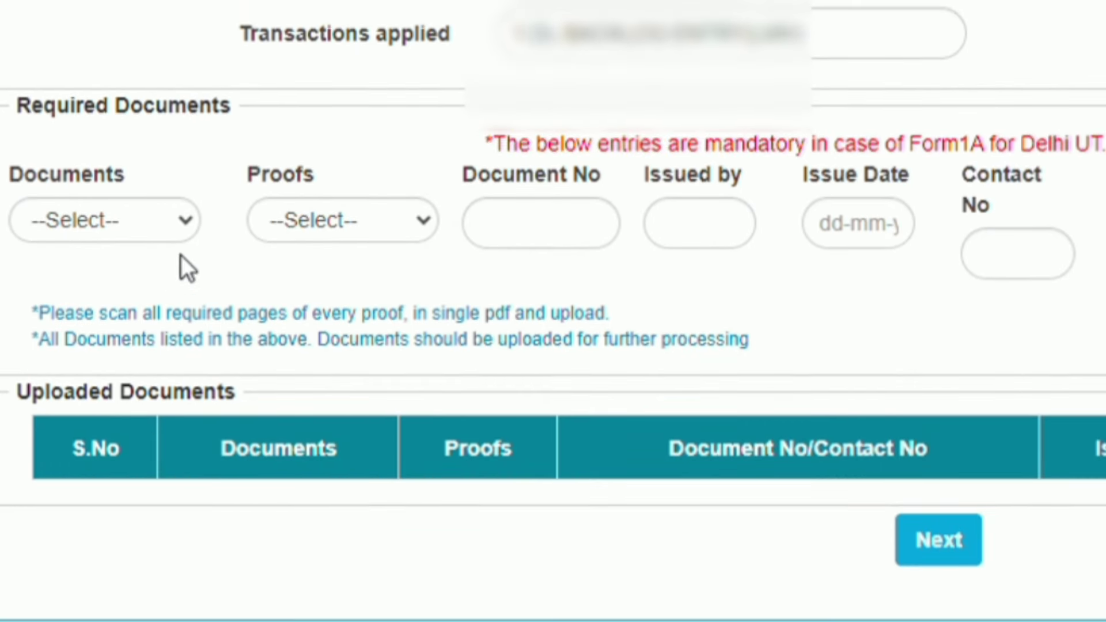
- Upload a Driving Licence document as Driving Licence proof with its number, issuer and issue date
click(185, 227)
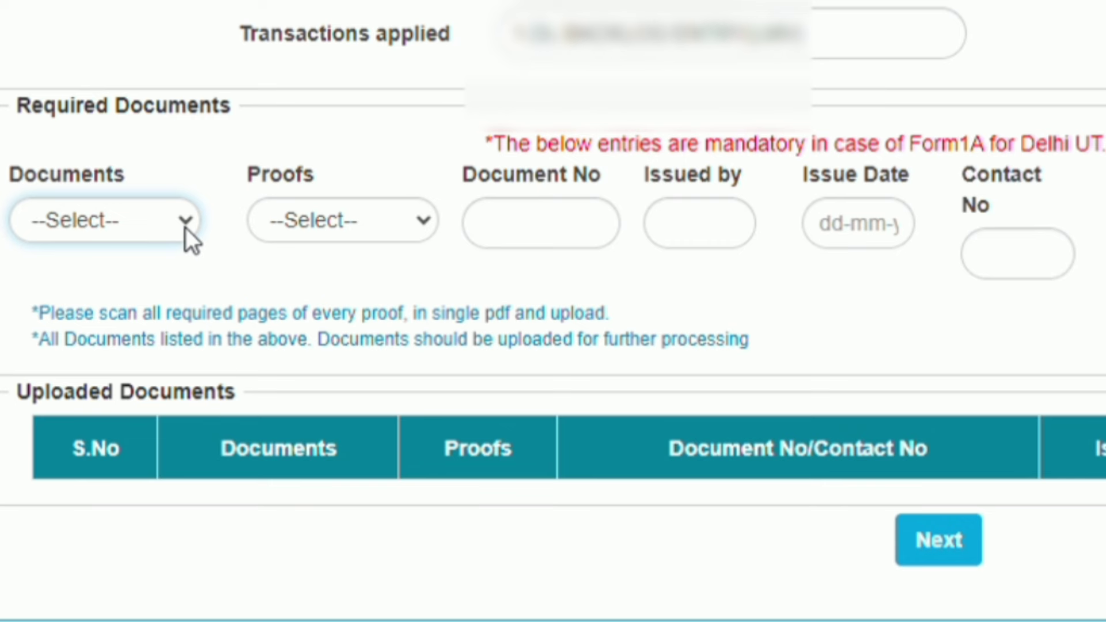
click(154, 280)
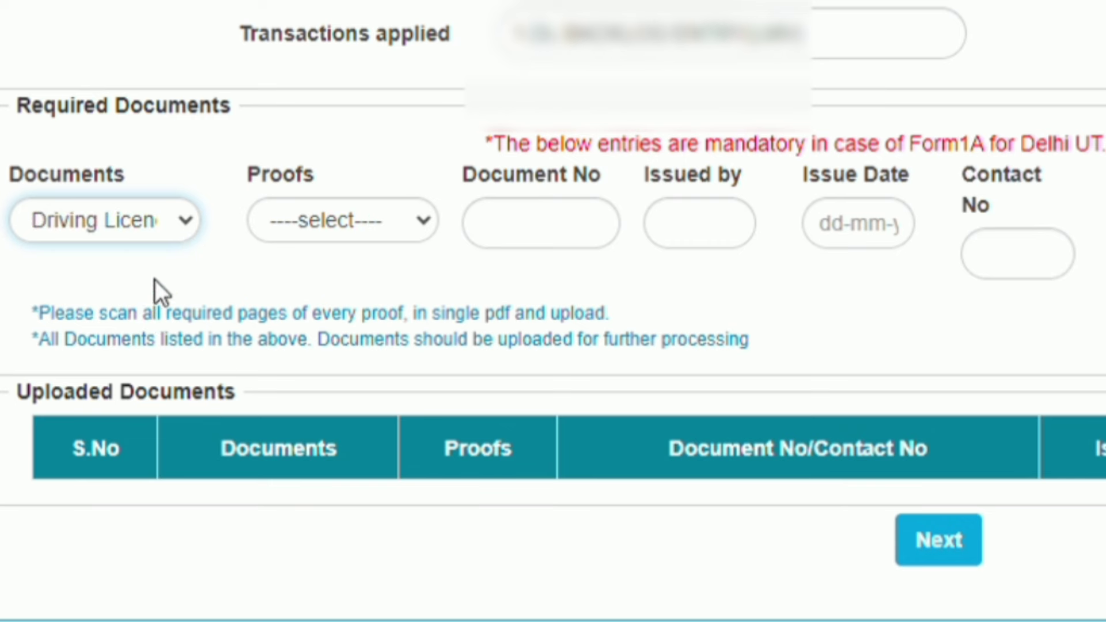
click(425, 223)
click(397, 281)
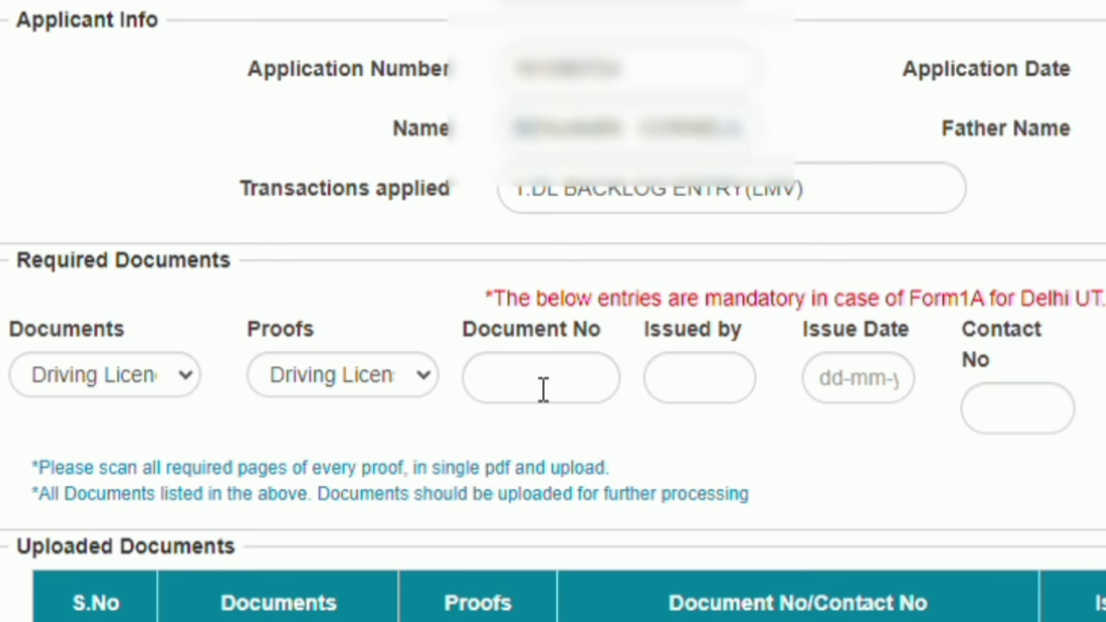
click(543, 390)
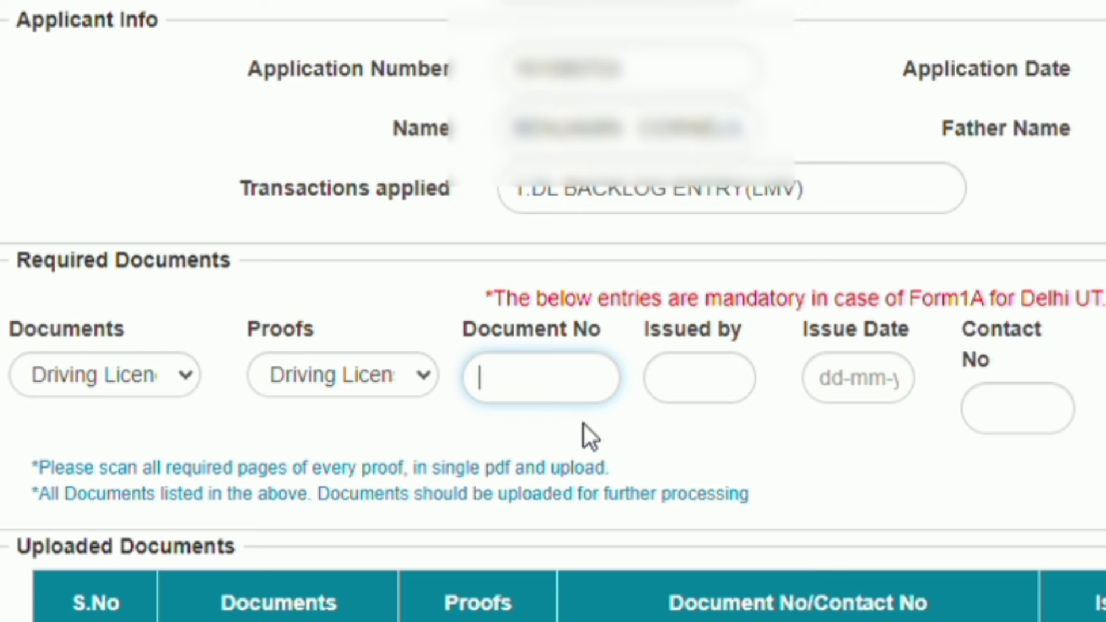
click(980, 344)
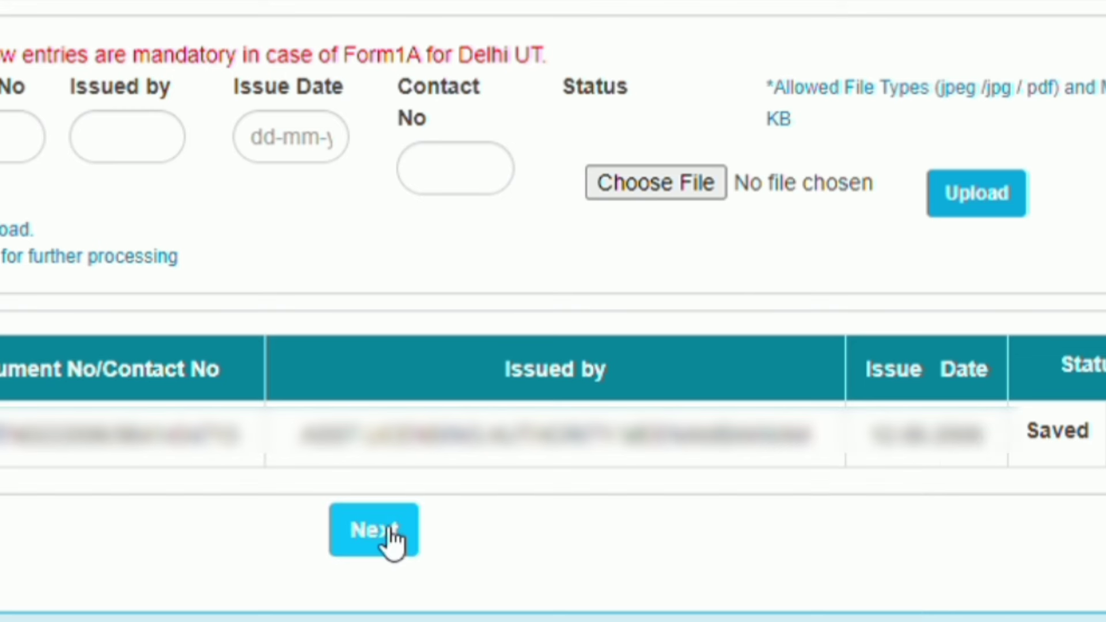
- Move on and submit the captcha to view the application status
click(375, 532)
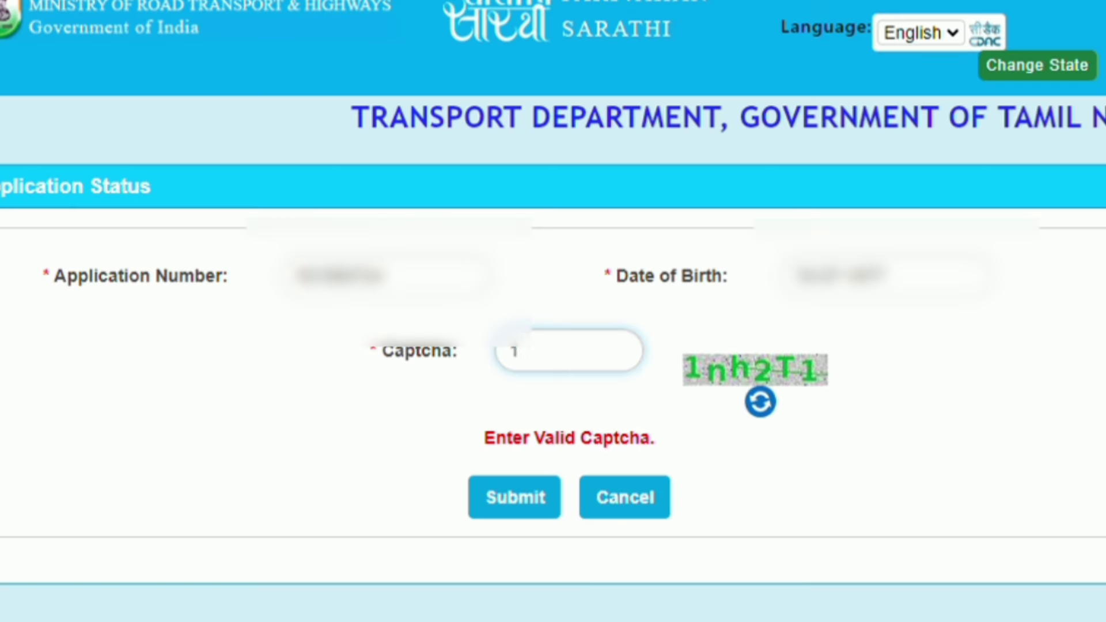
text(nh2T1)
click(523, 501)
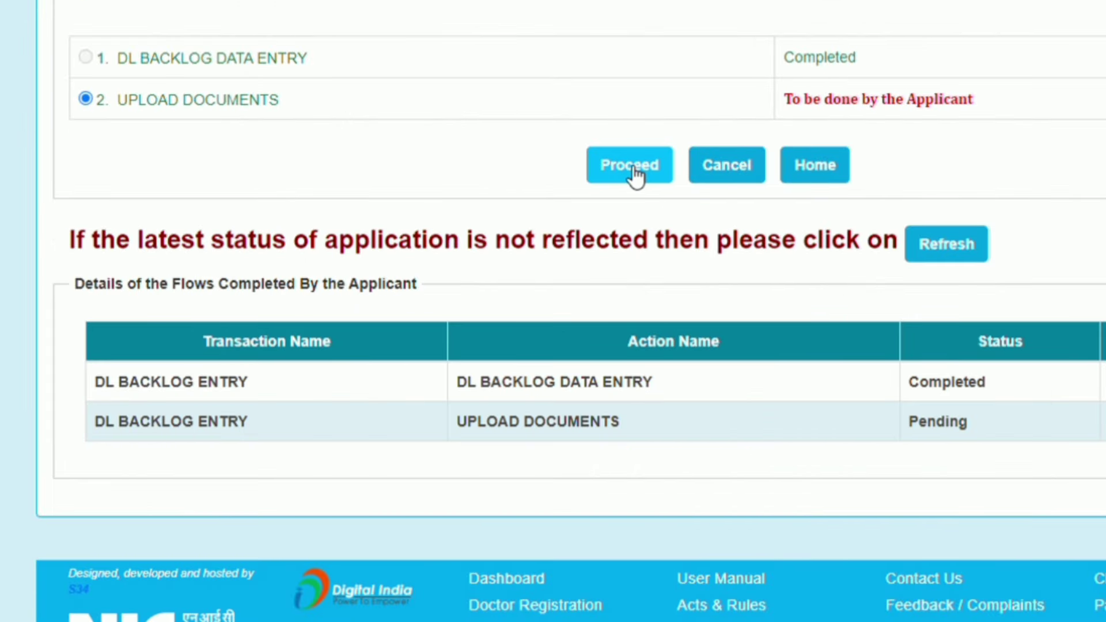
- Resume the pending UPLOAD DOCUMENTS step and confirm the applicant details
click(635, 173)
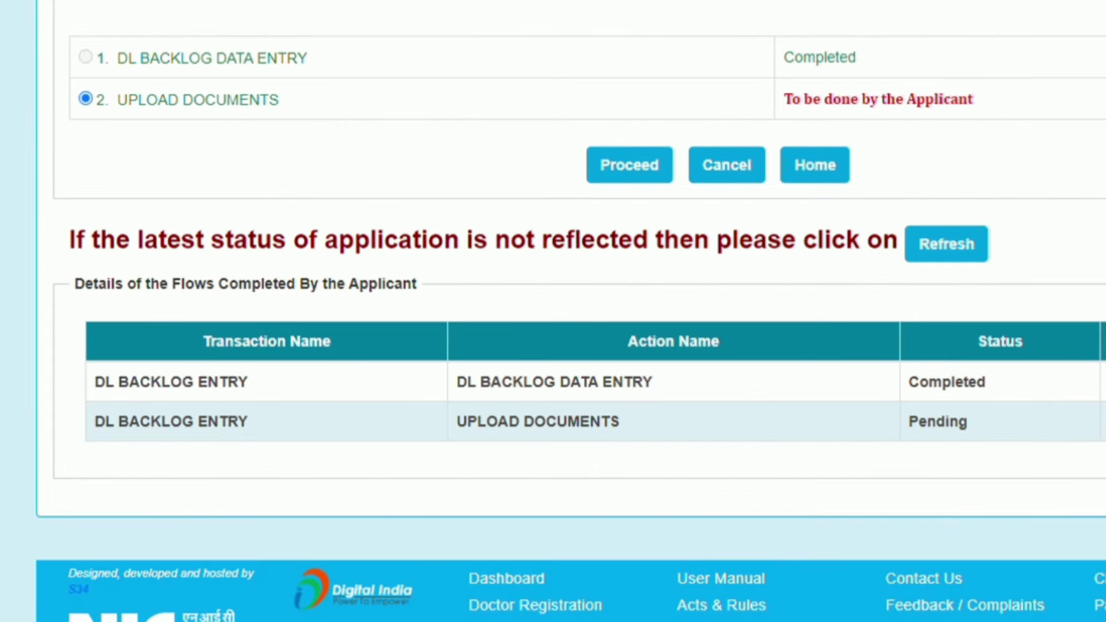
click(630, 170)
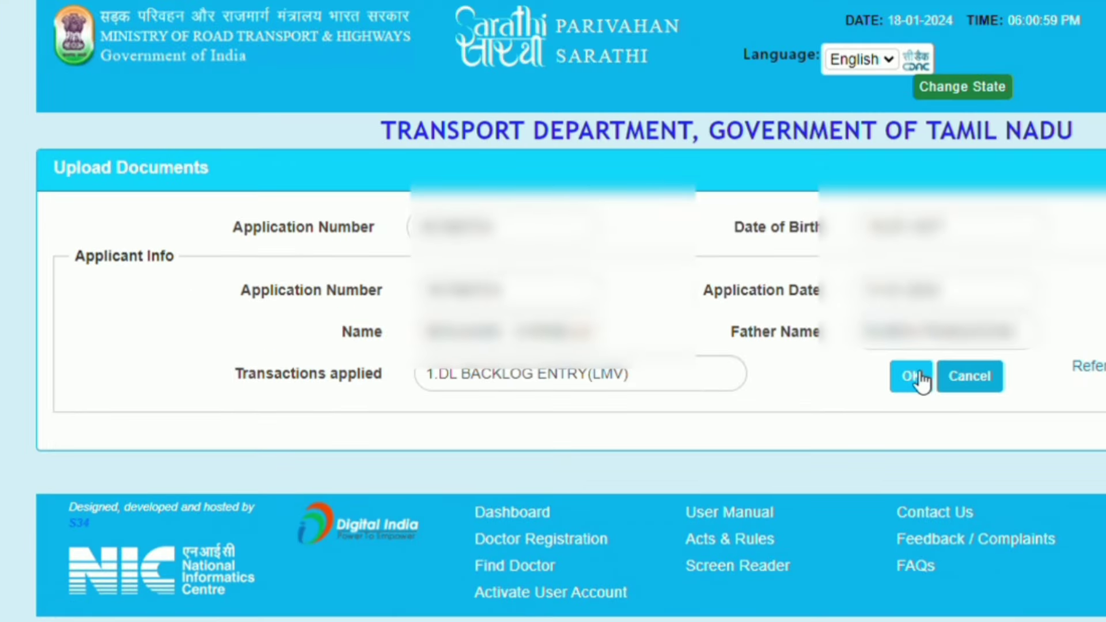
click(920, 379)
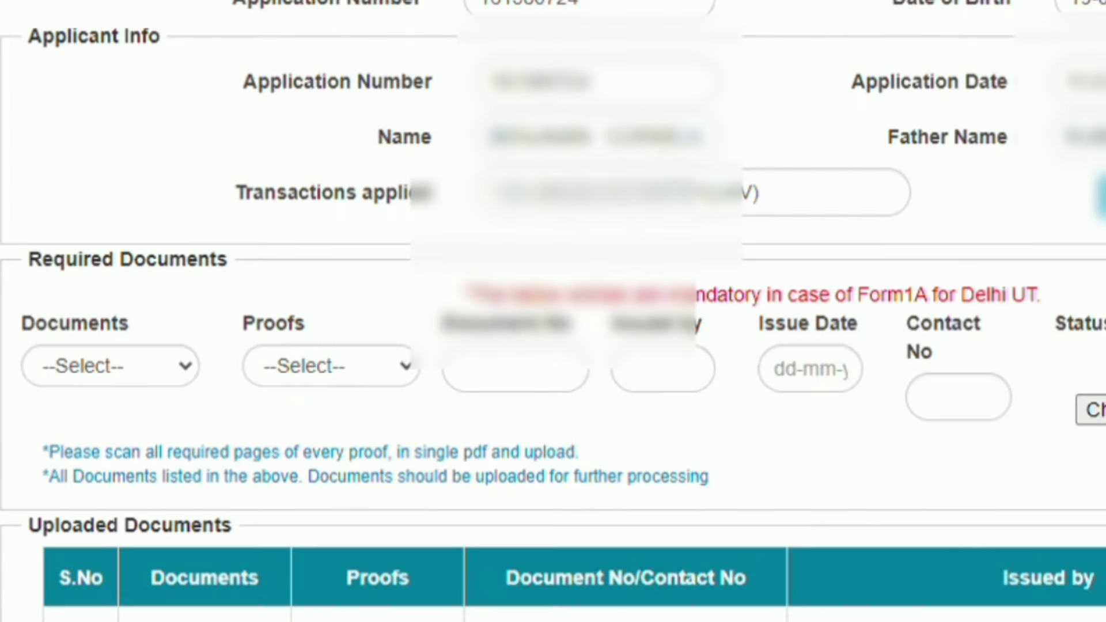
- Upload Passport.pdf as a Photo ID Proof of type Passport with its document number
click(183, 368)
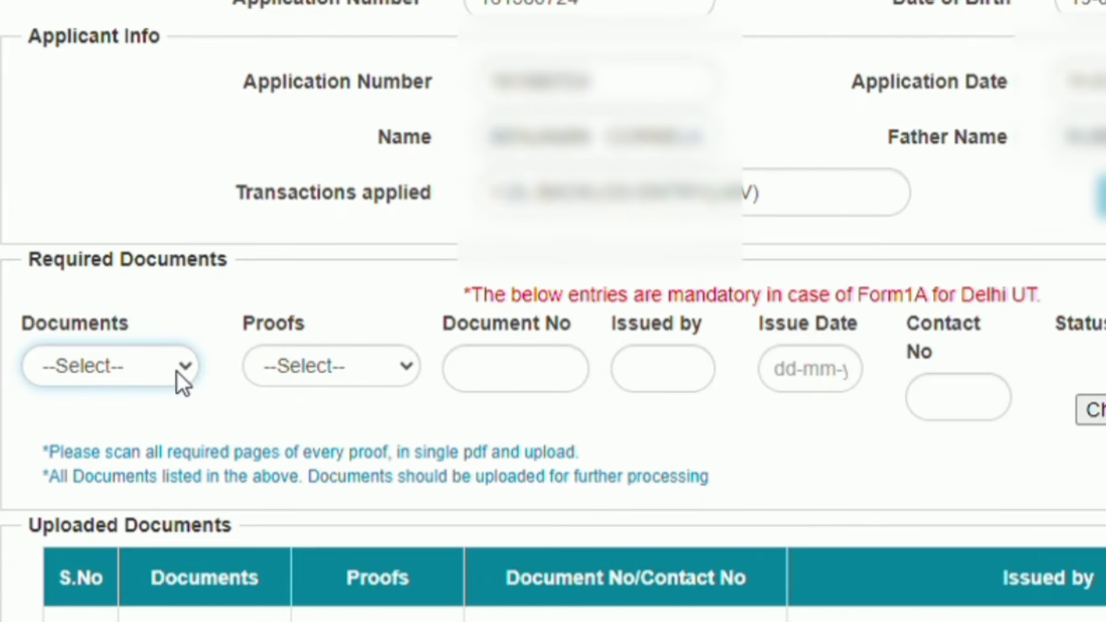
click(161, 420)
click(406, 368)
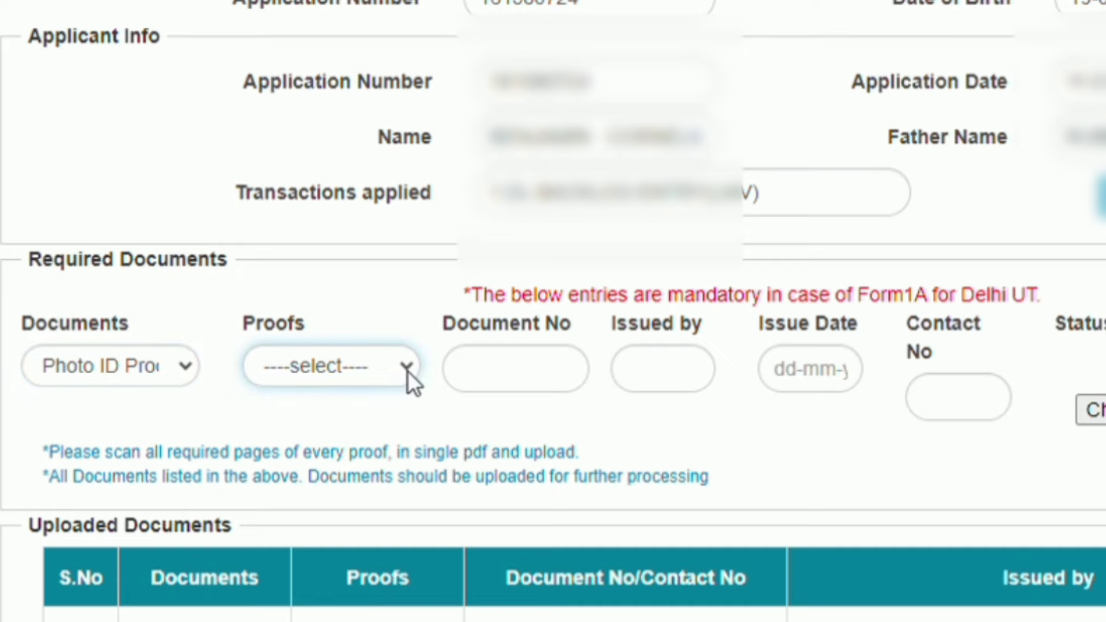
click(395, 426)
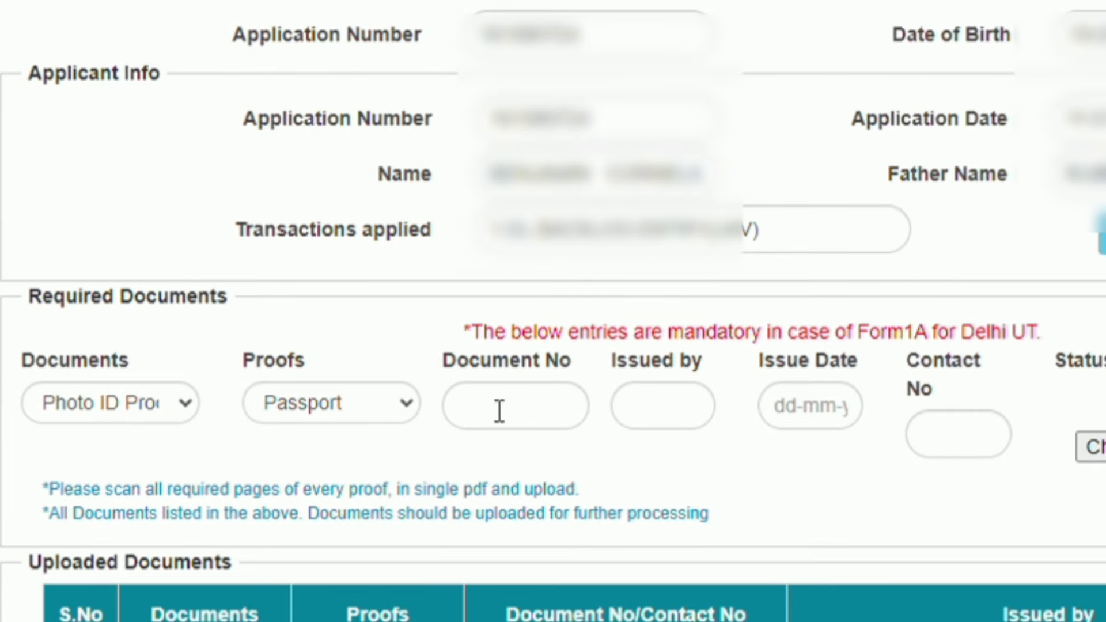
click(516, 422)
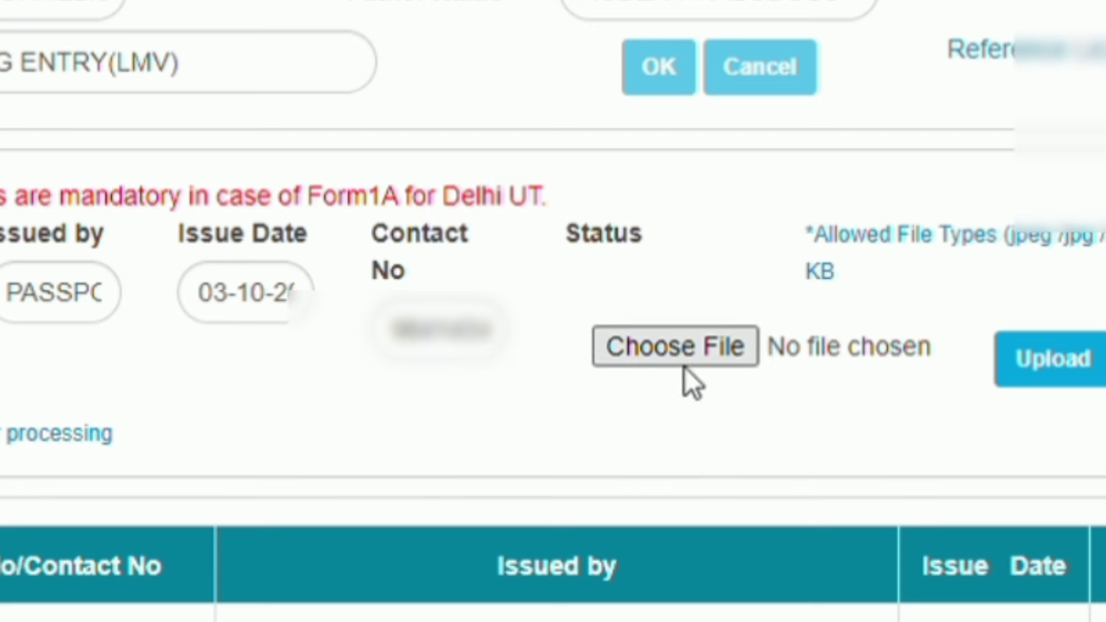
click(694, 369)
key(Return)
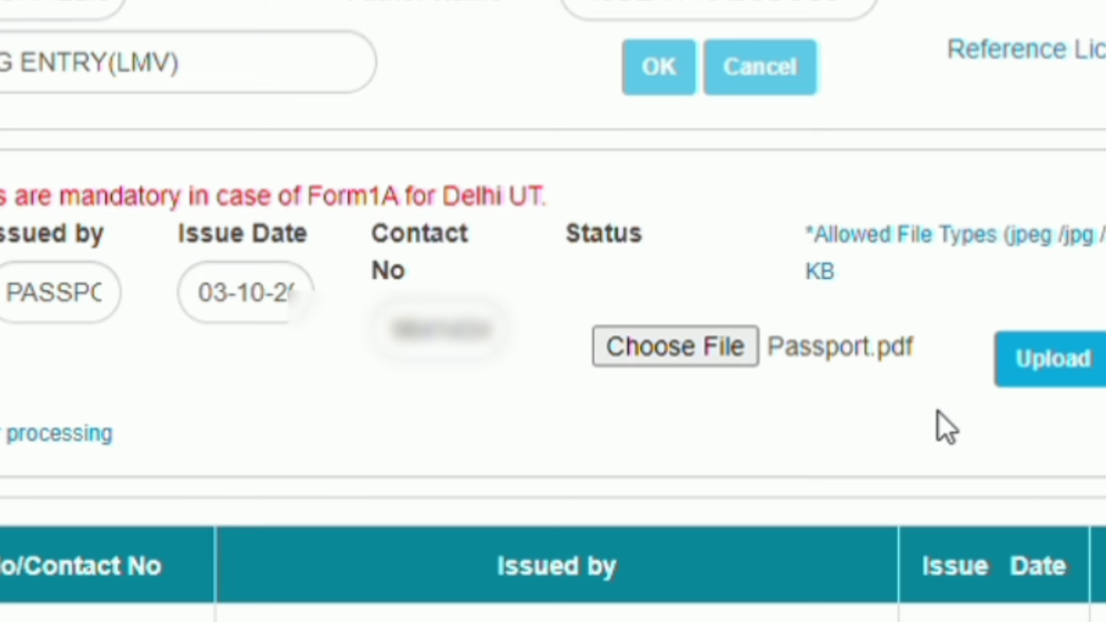
click(1047, 364)
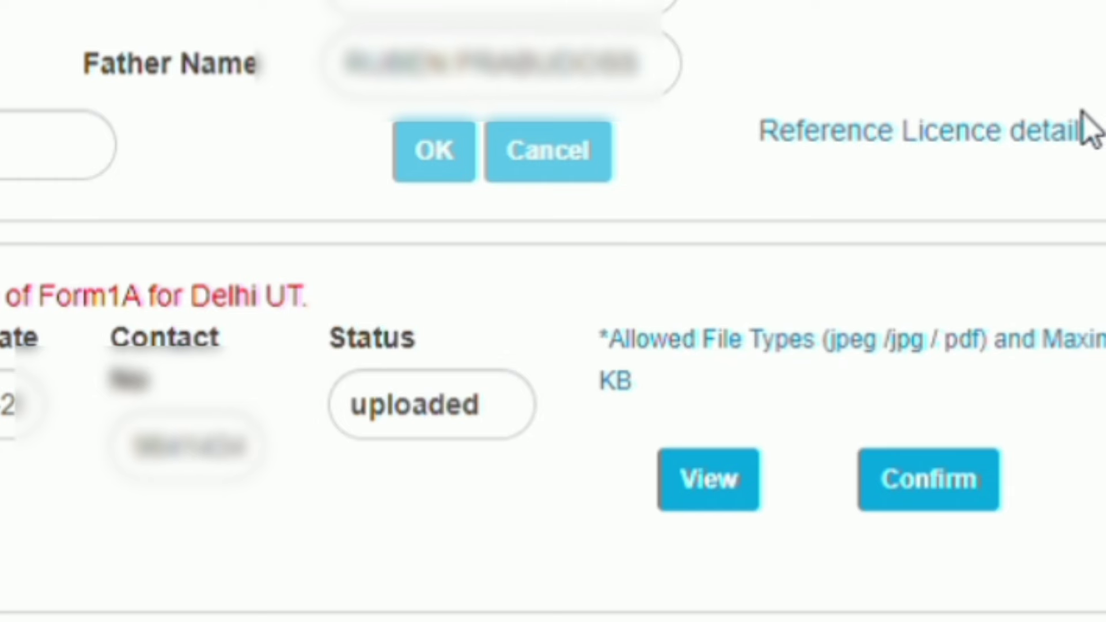
- Review the contact number and confirm the uploaded Driving Licence and Passport documents
click(209, 455)
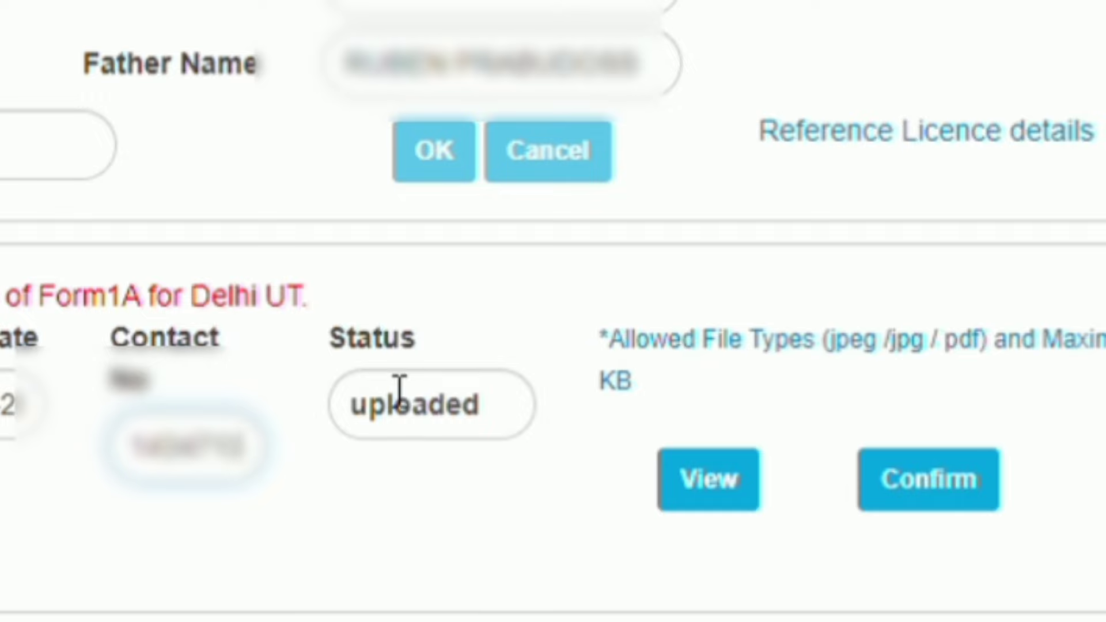
scroll(553, 311, down, 5)
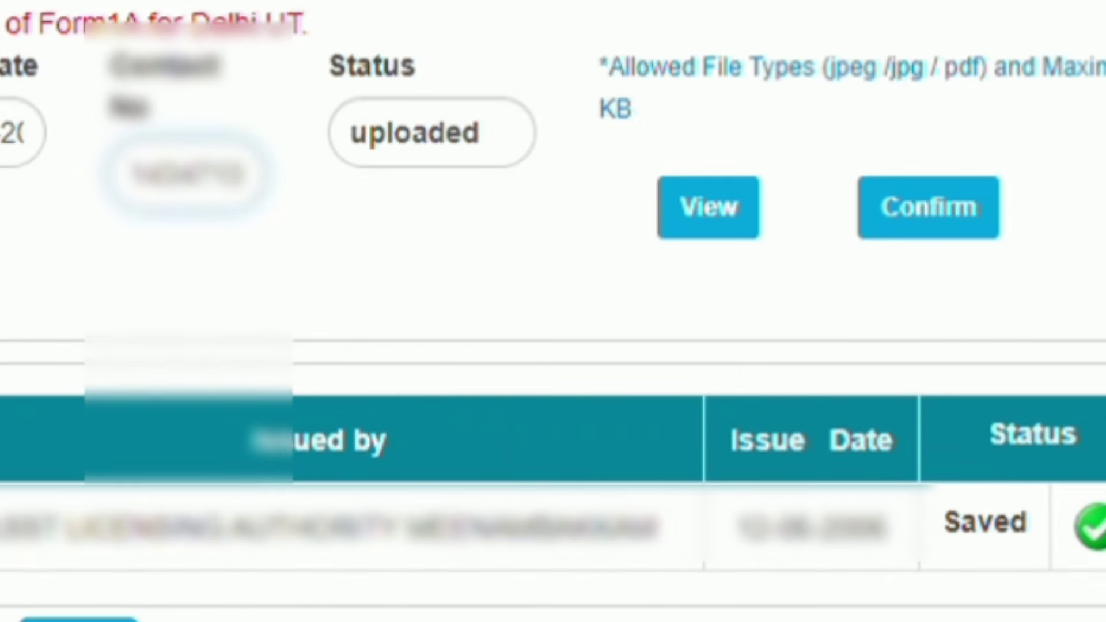
click(952, 220)
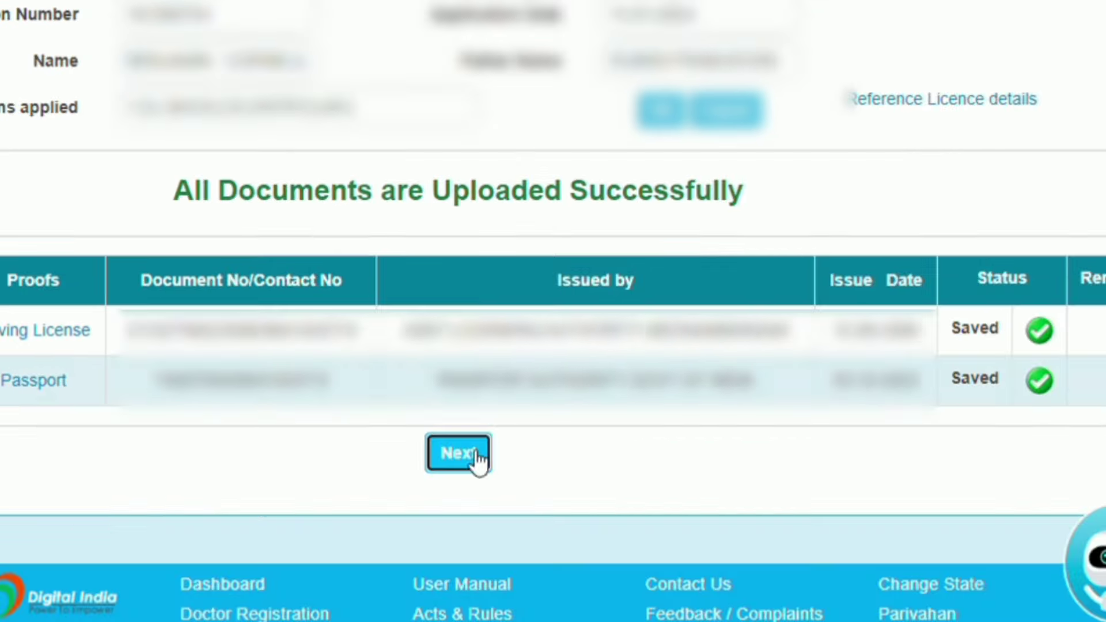
- Proceed and submit the captcha to show UPLOAD DOCUMENTS completed, under RTO processing
click(685, 616)
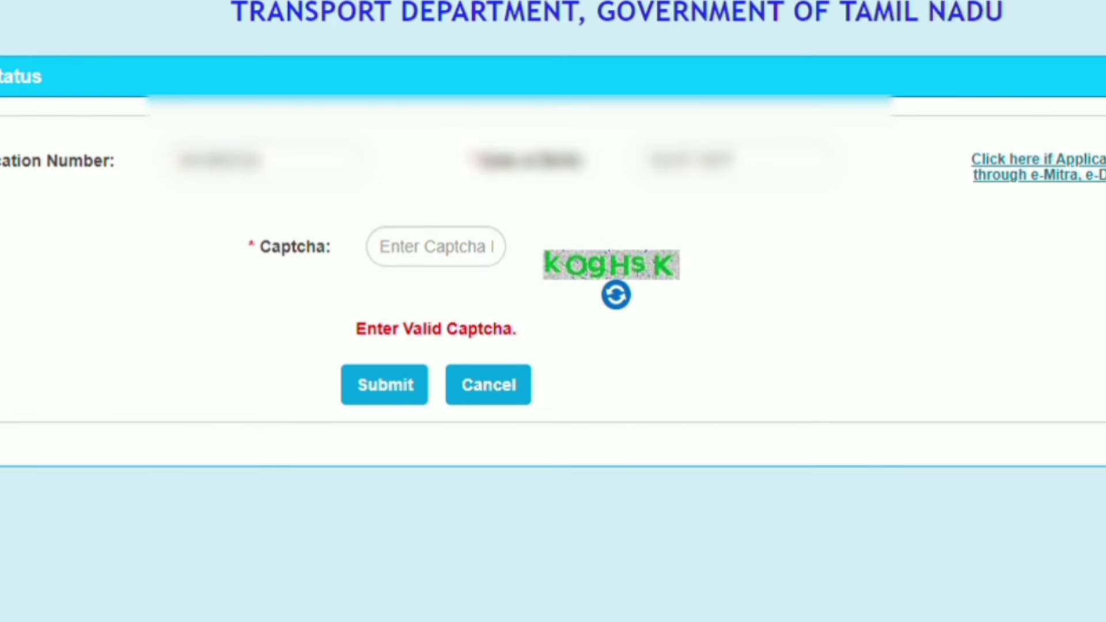
click(455, 259)
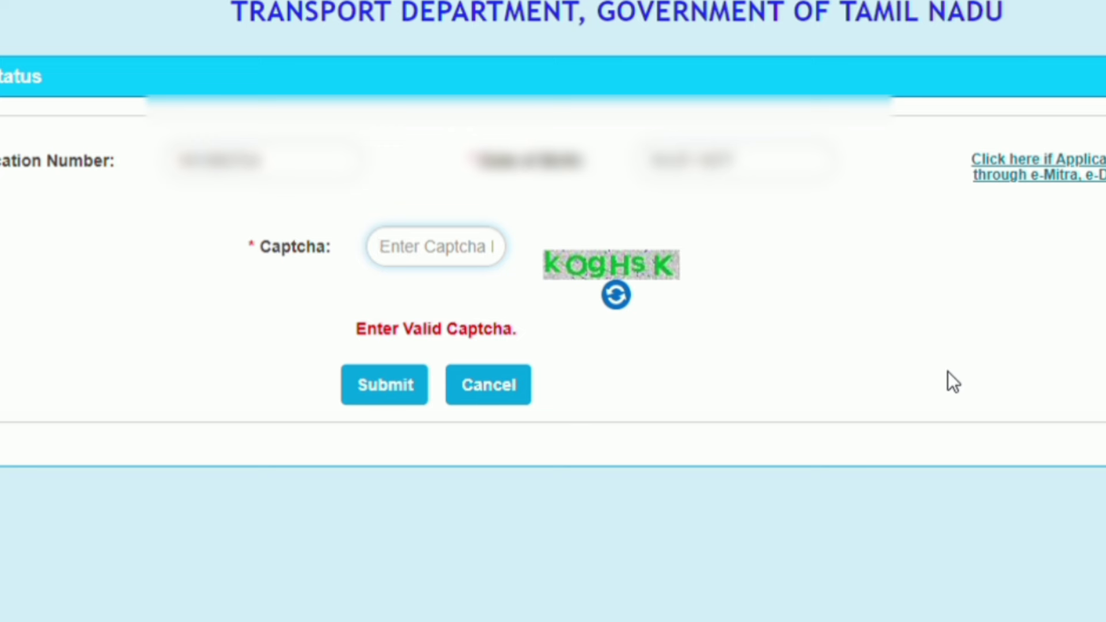
text(k)
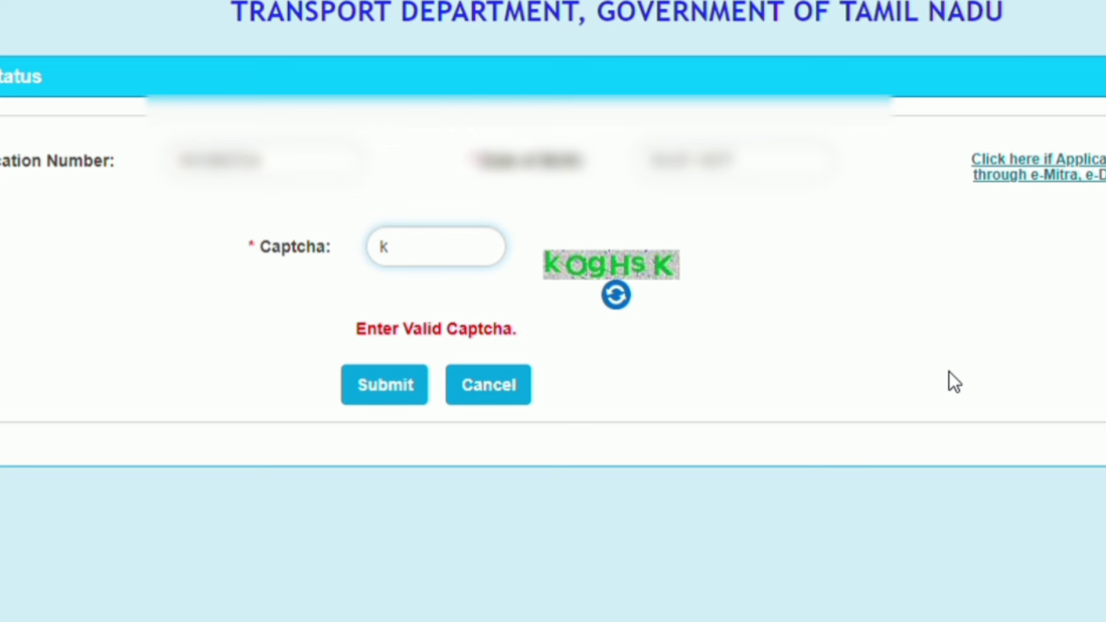
text(OgHsK)
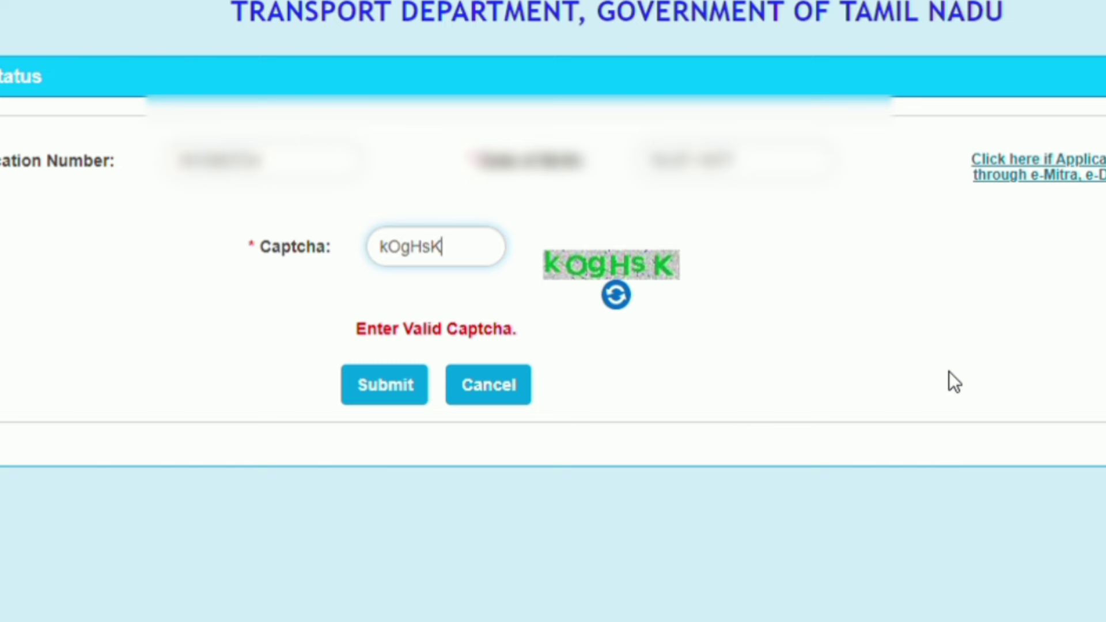
click(404, 397)
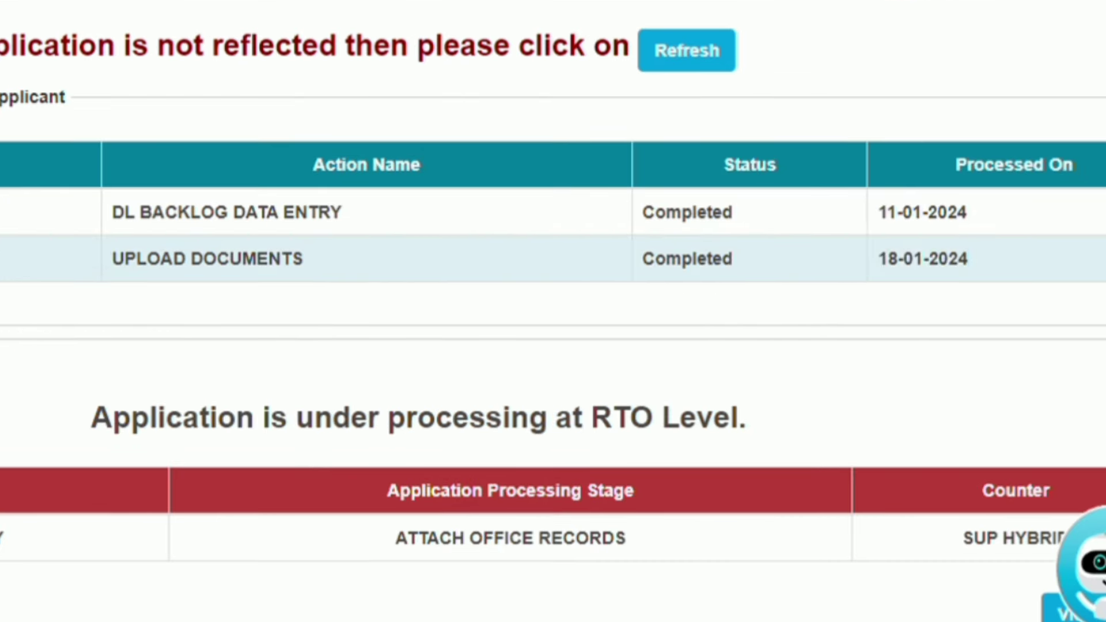
scroll(553, 311, down, 3)
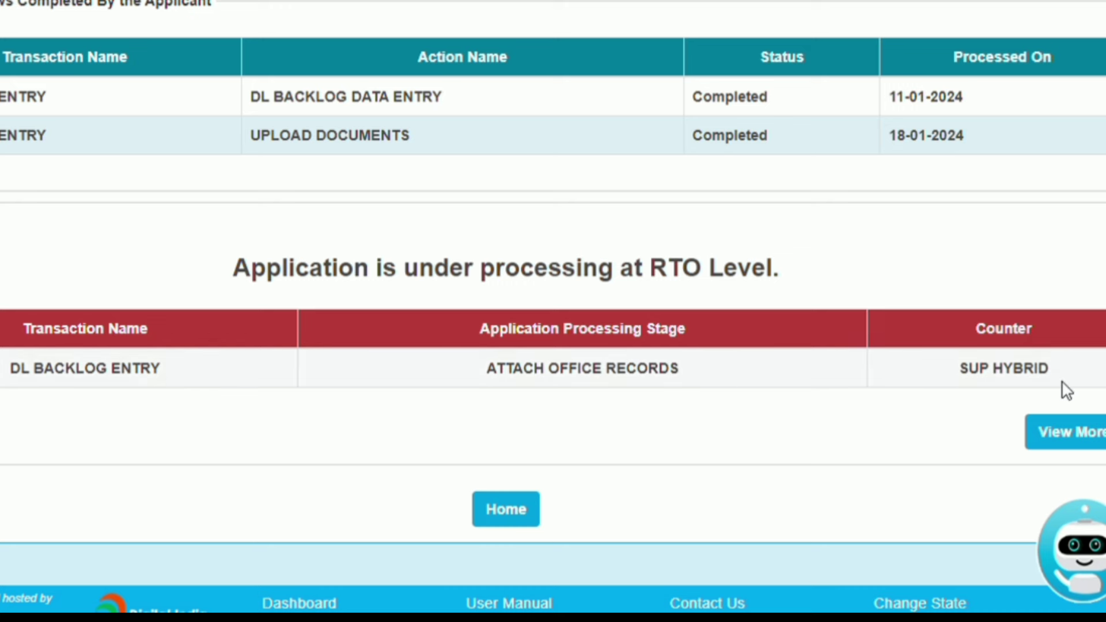
scroll(459, 524, down, 1)
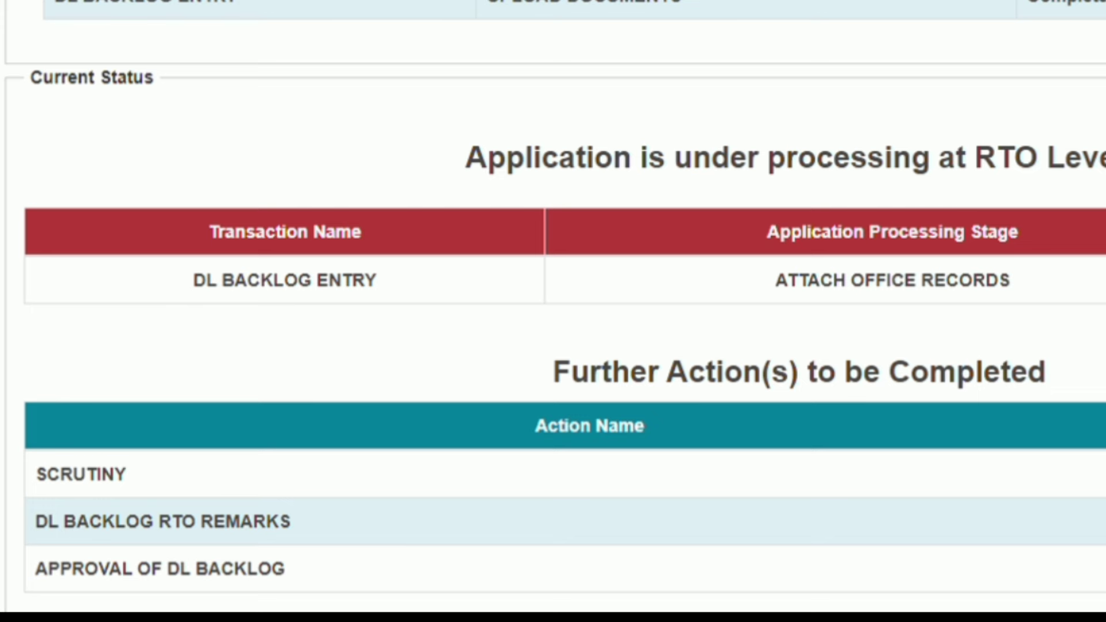
scroll(553, 316, down, 3)
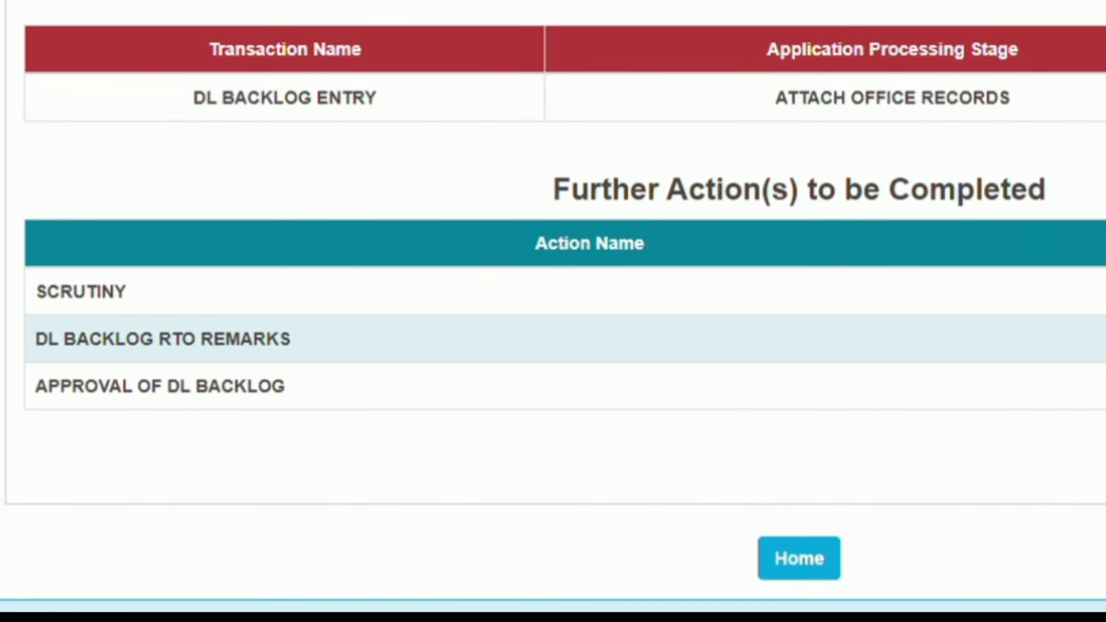